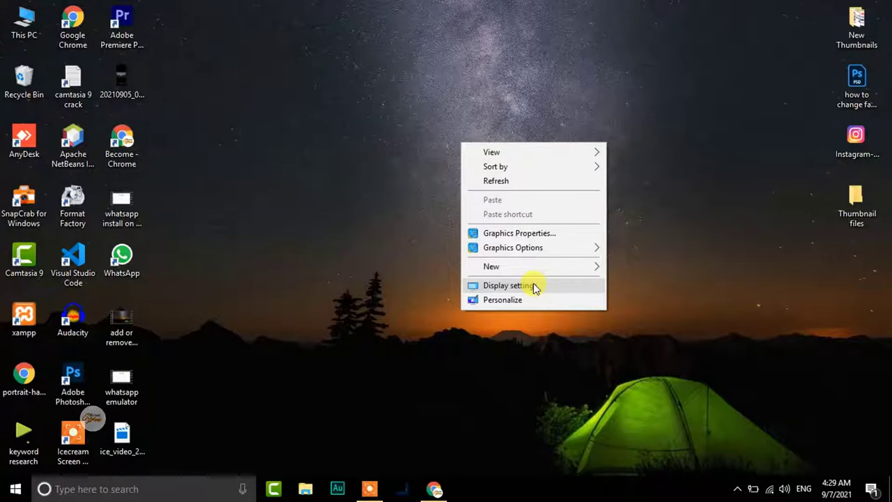
- Switch to Chrome, download the 8GadgetPack v34.0 installer from 8gadgetpack.net, and keep the downloaded file
left_click(679, 18)
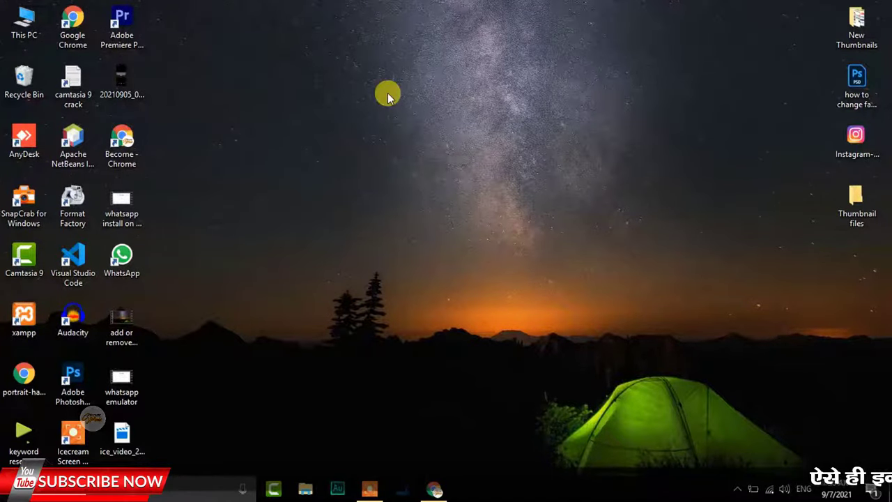
left_click(434, 492)
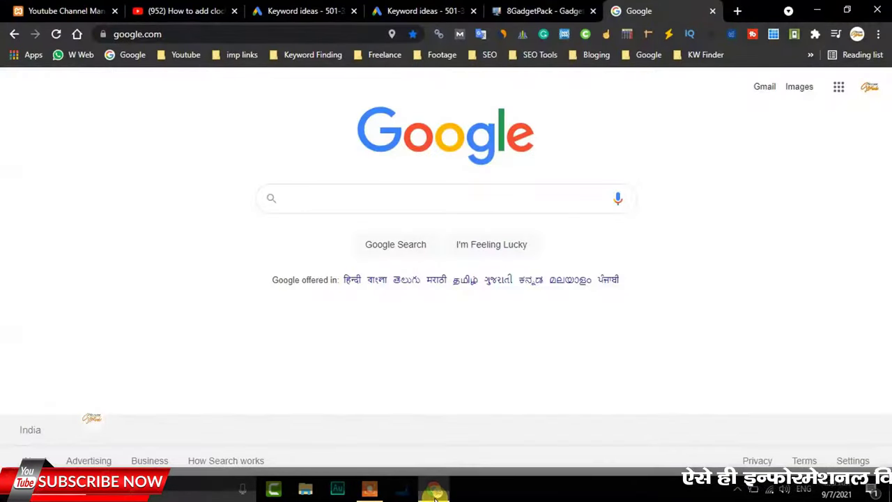
left_click(540, 10)
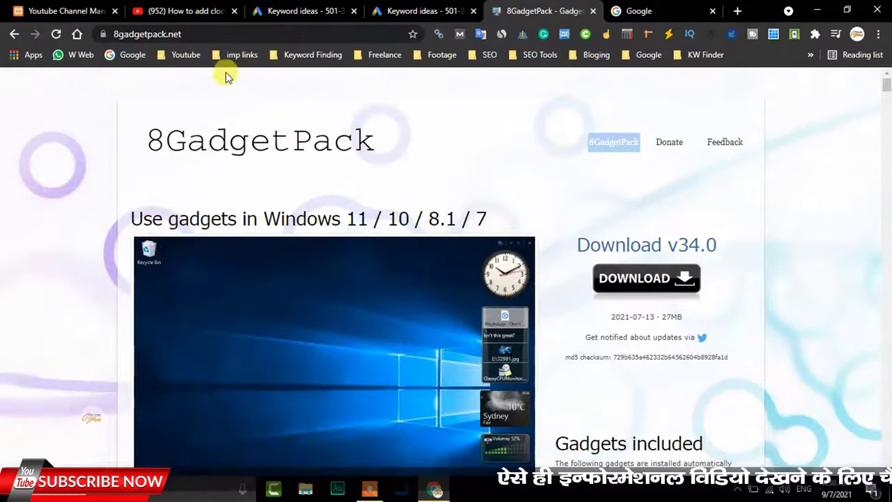
left_click(174, 29)
left_click(174, 31)
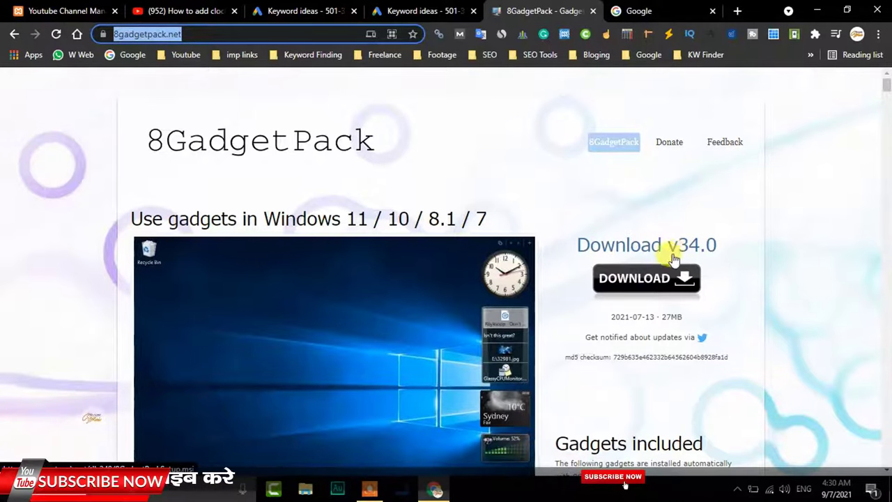
left_click(631, 280)
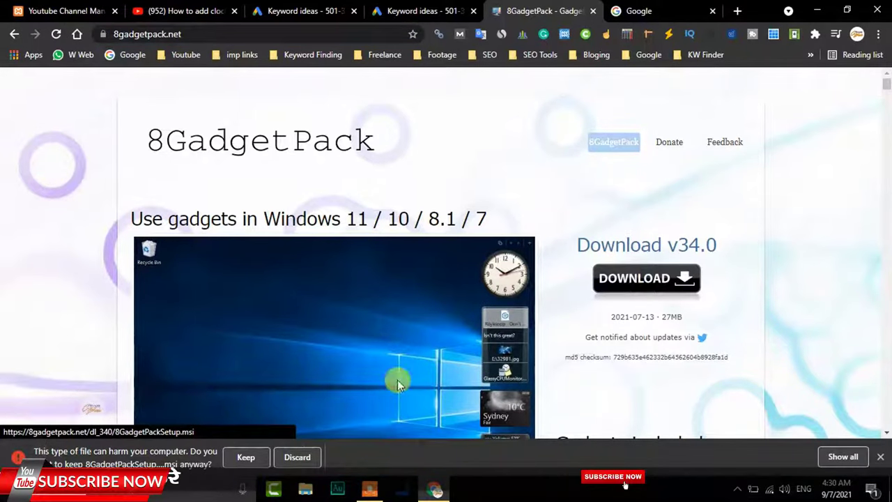
left_click(253, 459)
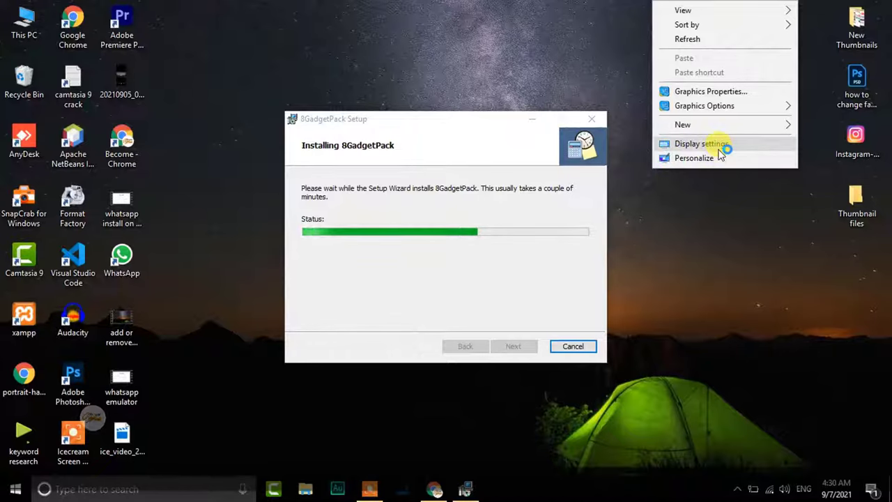
- Finish the 8GadgetPack setup with gadgets shown on exit, and refresh the desktop
left_click(622, 85)
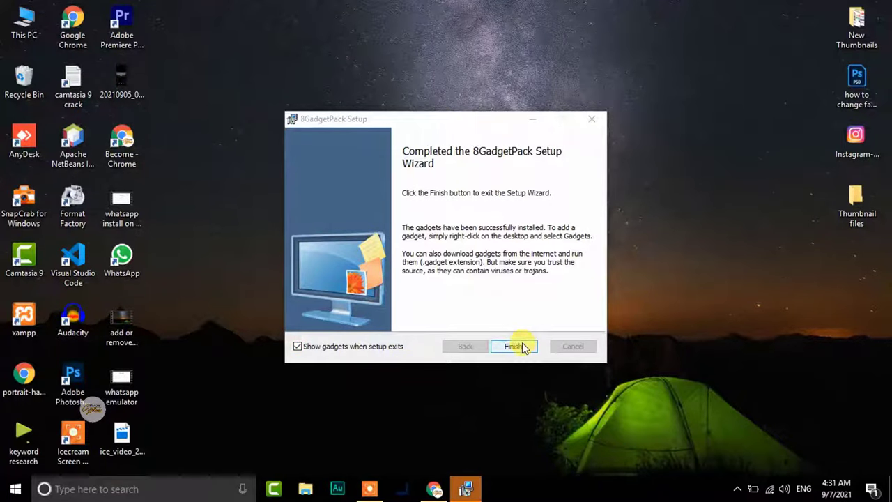
left_click(522, 343)
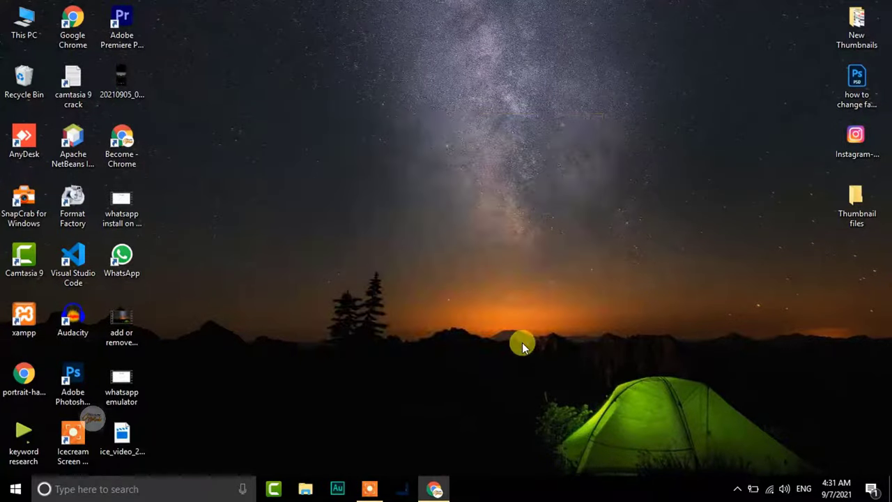
right_click(303, 6)
left_click(335, 36)
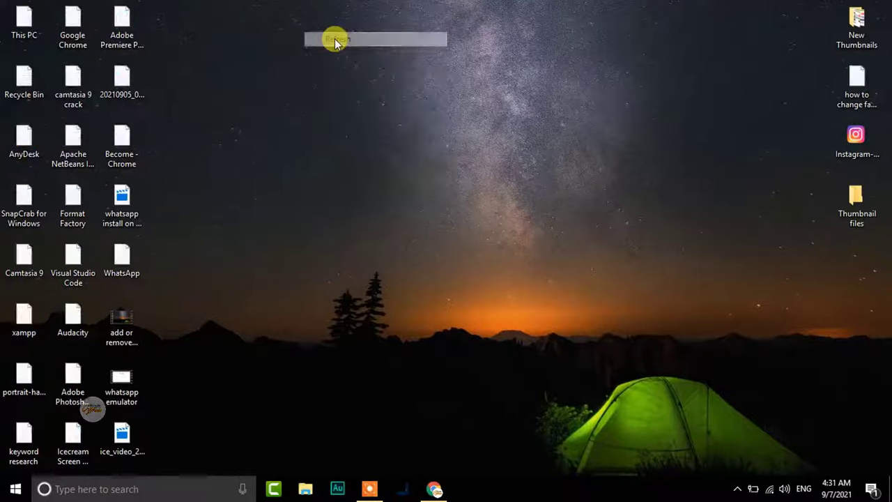
right_click(332, 36)
left_click(376, 80)
right_click(548, 68)
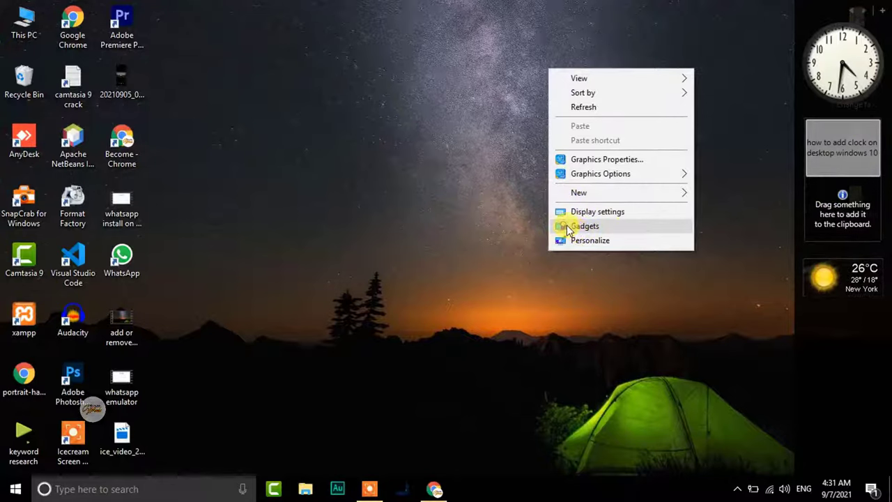
left_click(635, 41)
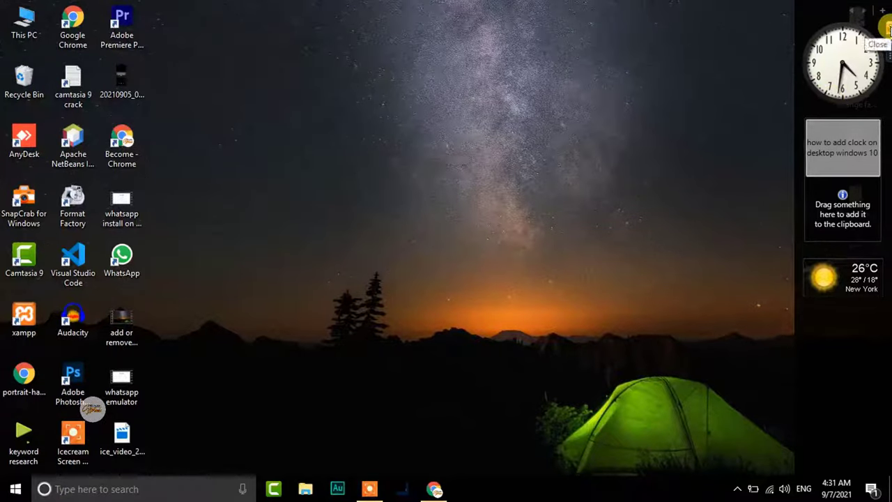
- Remove the default clock, clipboard and weather gadgets from the sidebar, and hide all gadgets
left_click(887, 28)
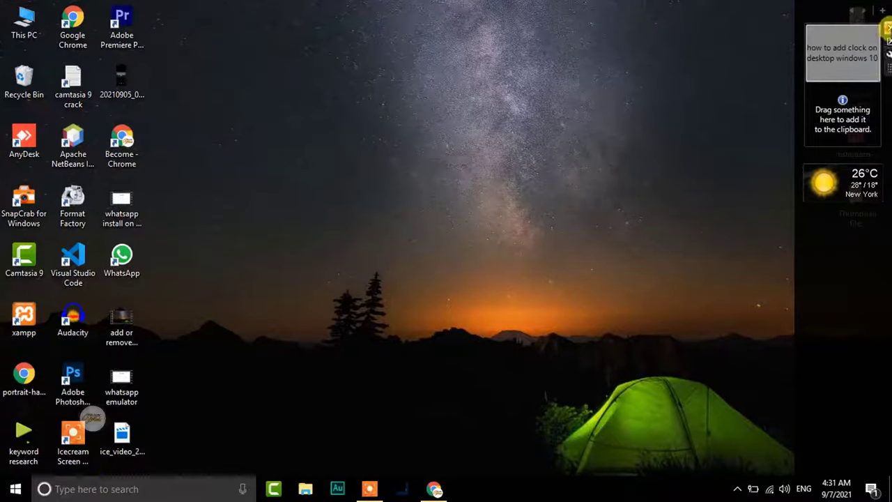
left_click(887, 28)
left_click(888, 30)
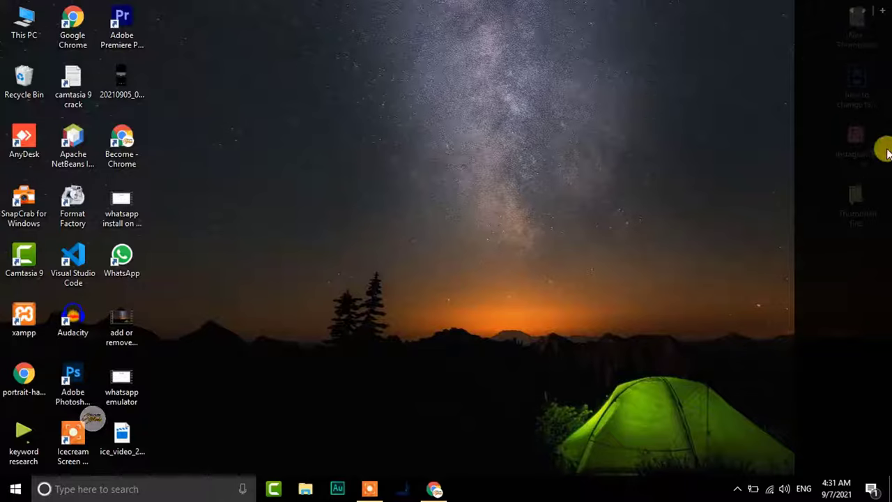
right_click(836, 17)
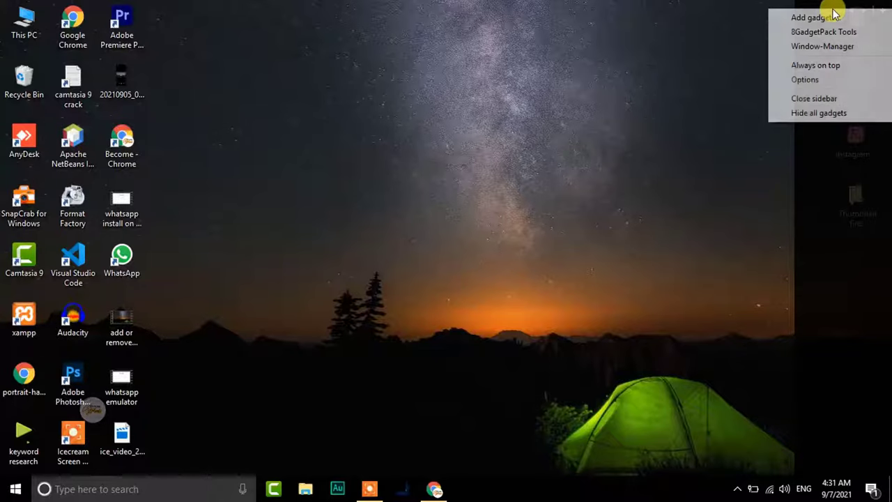
left_click(816, 113)
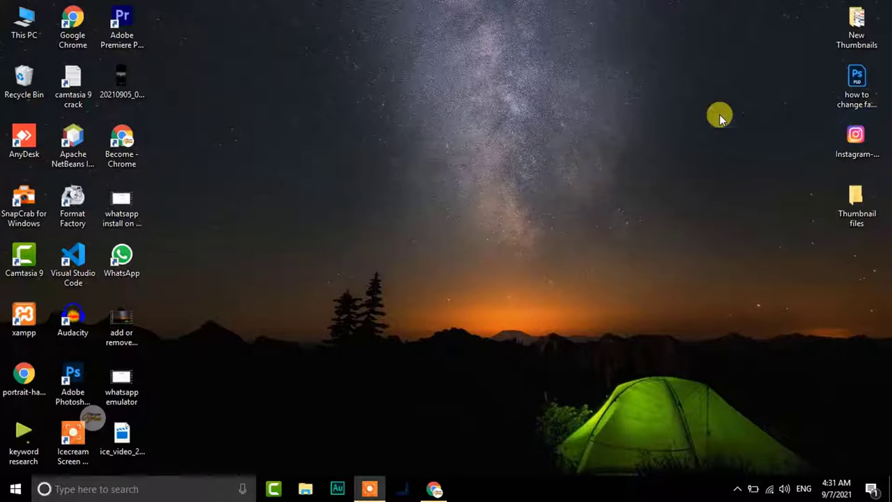
- Open the desktop gadget gallery and look through all of its pages for available gadgets
right_click(326, 132)
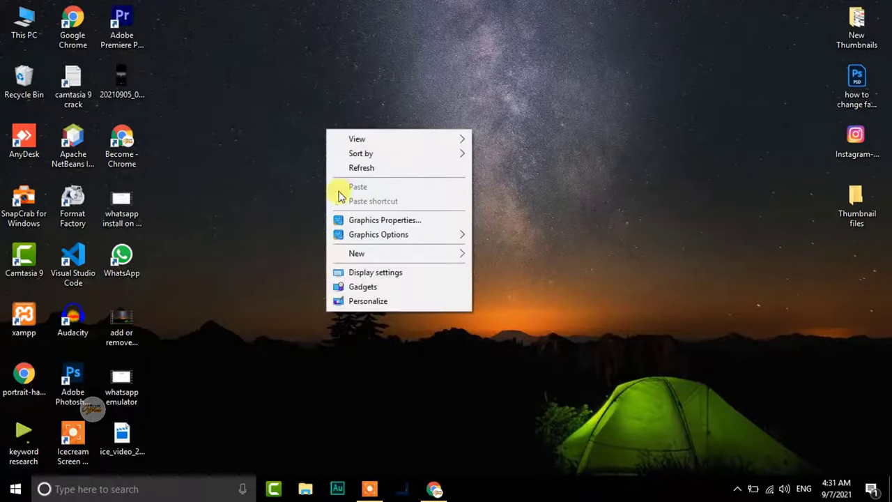
left_click(362, 288)
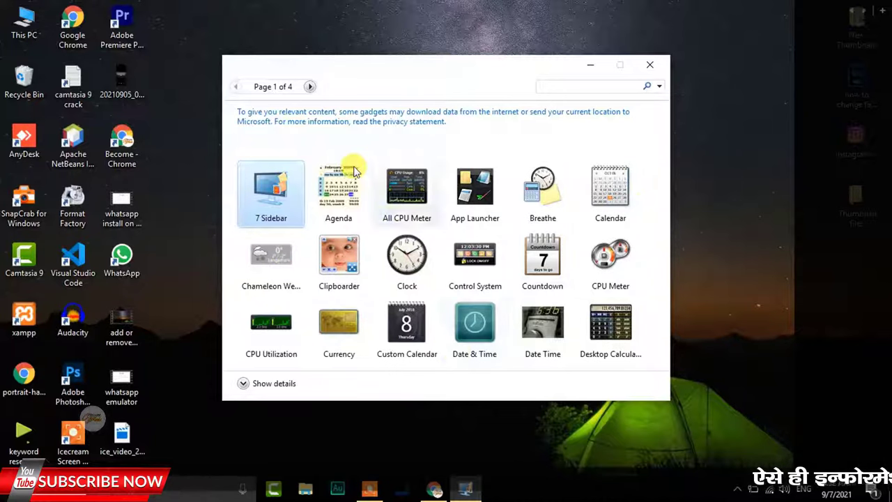
left_click(249, 228)
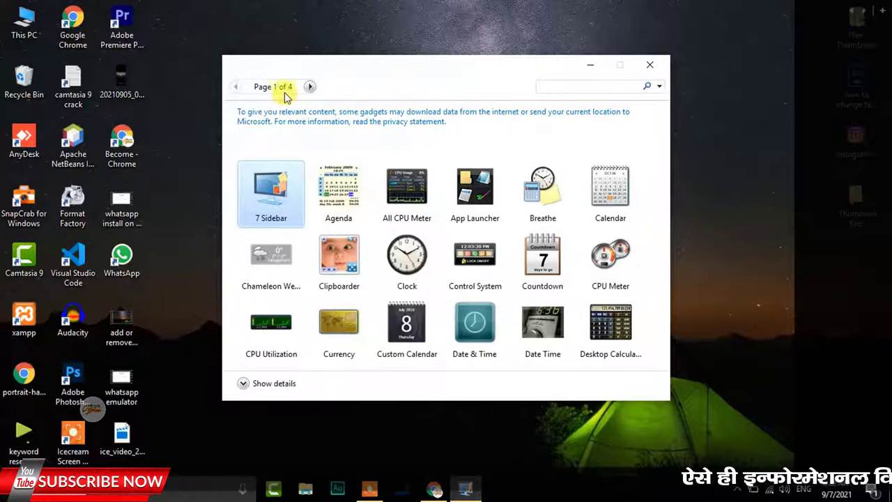
left_click(310, 87)
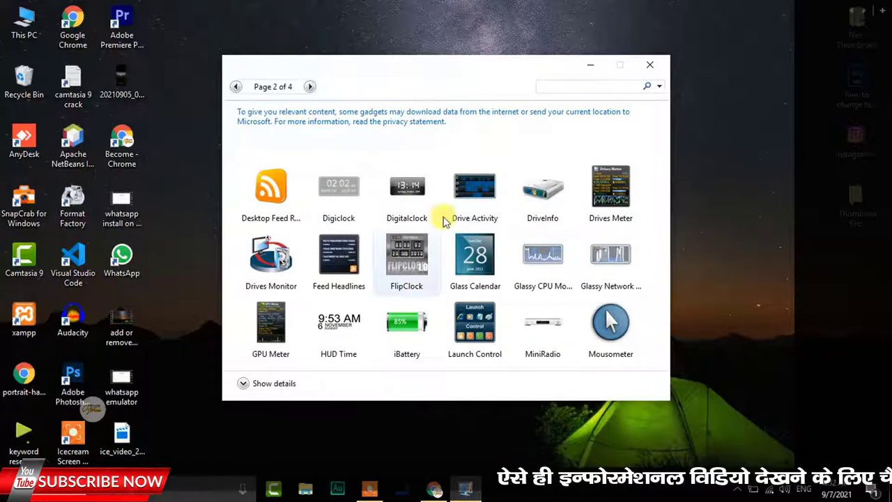
left_click(310, 86)
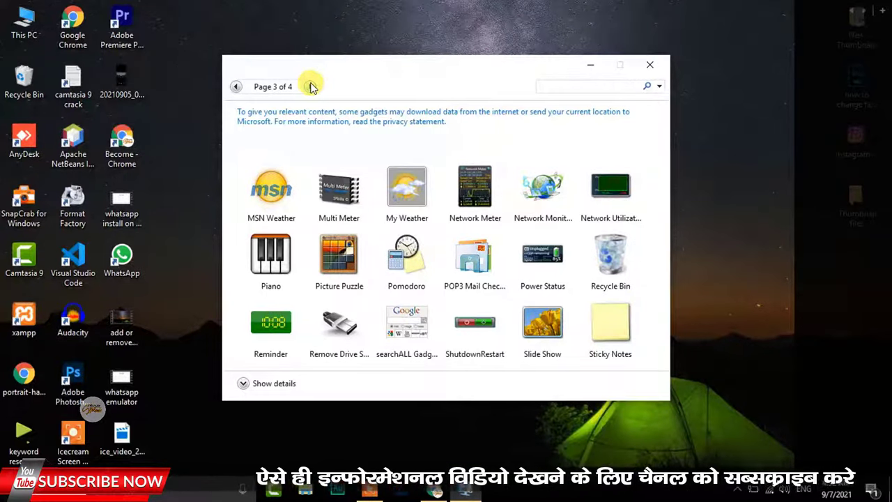
left_click(311, 86)
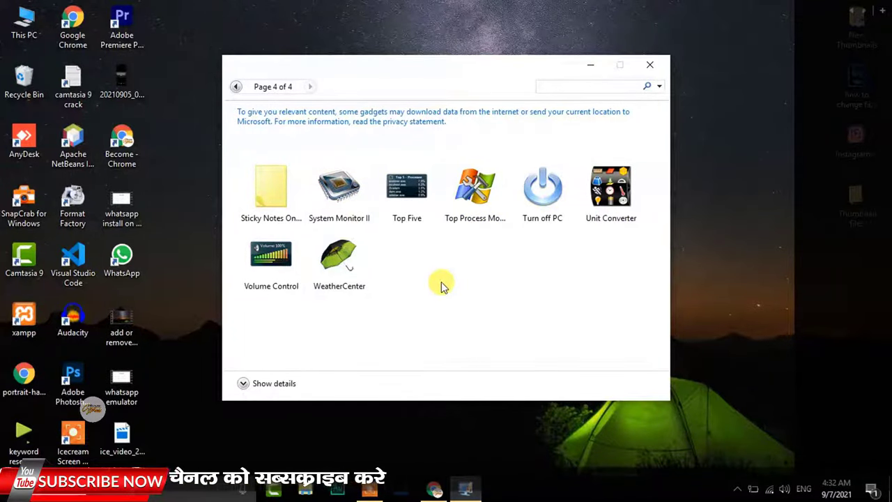
left_click(237, 86)
left_click(237, 86)
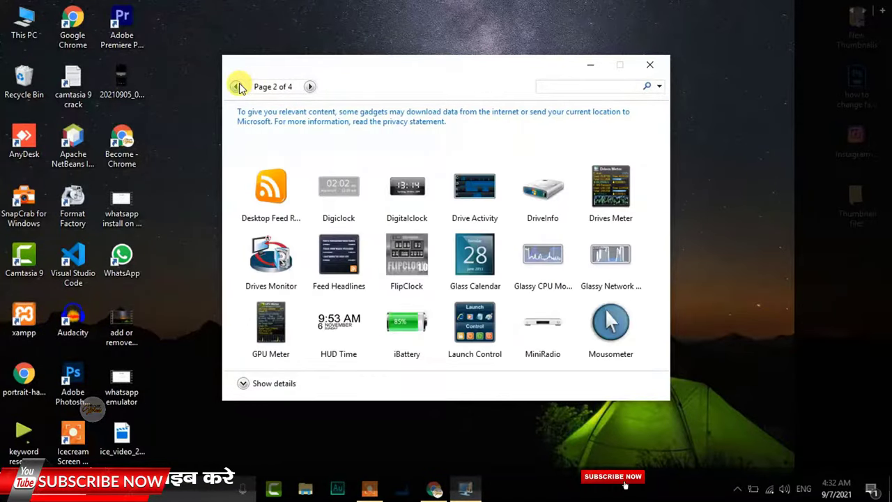
left_click(237, 87)
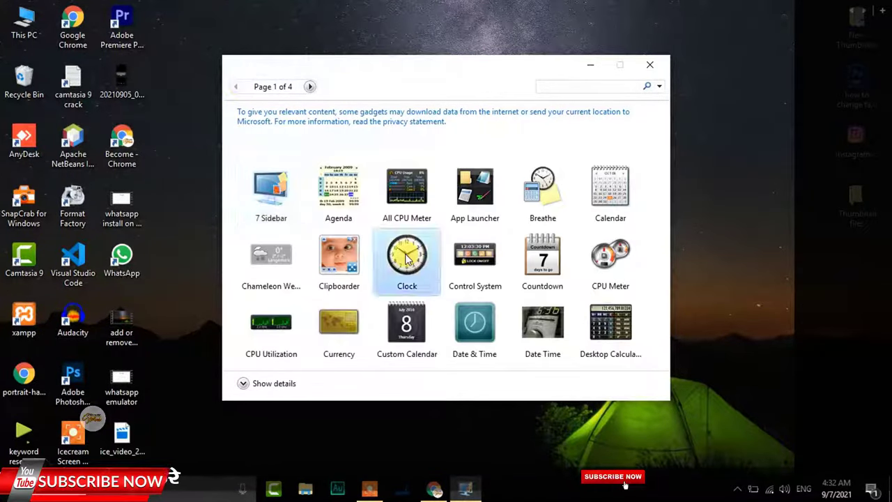
- Add the Clock and iBattery gadgets from the gallery, and close the gallery
double_click(408, 258)
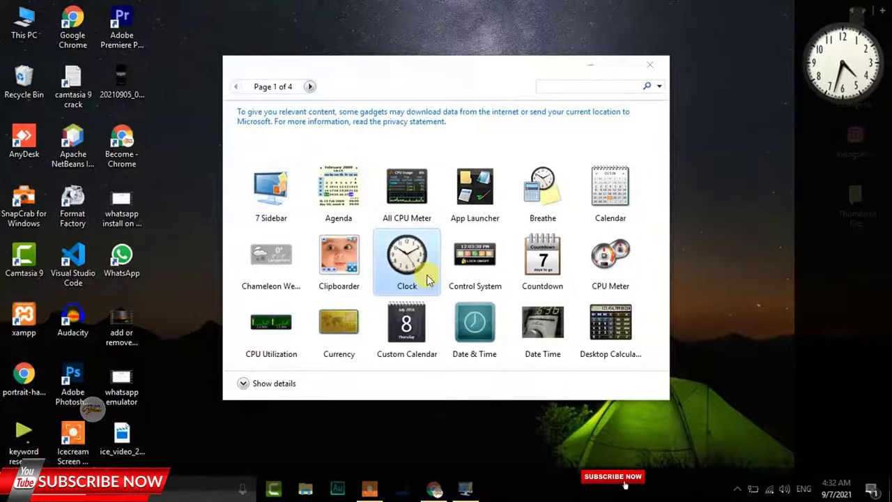
left_click(311, 86)
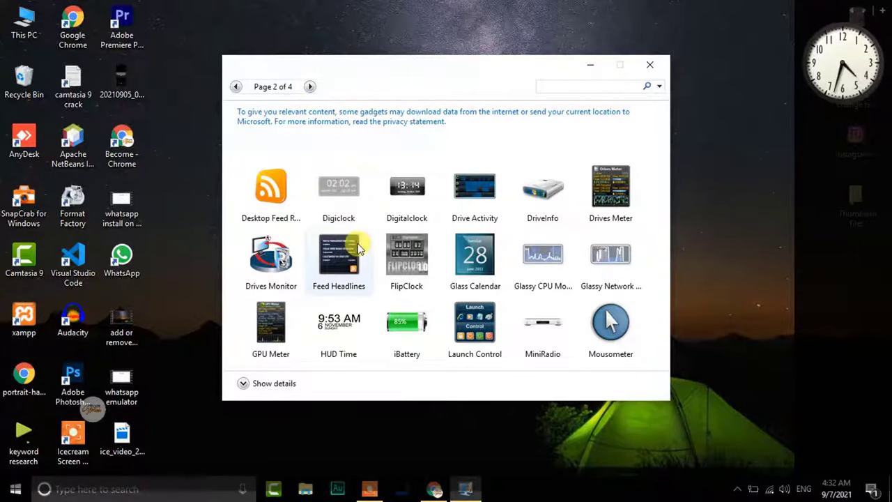
double_click(411, 329)
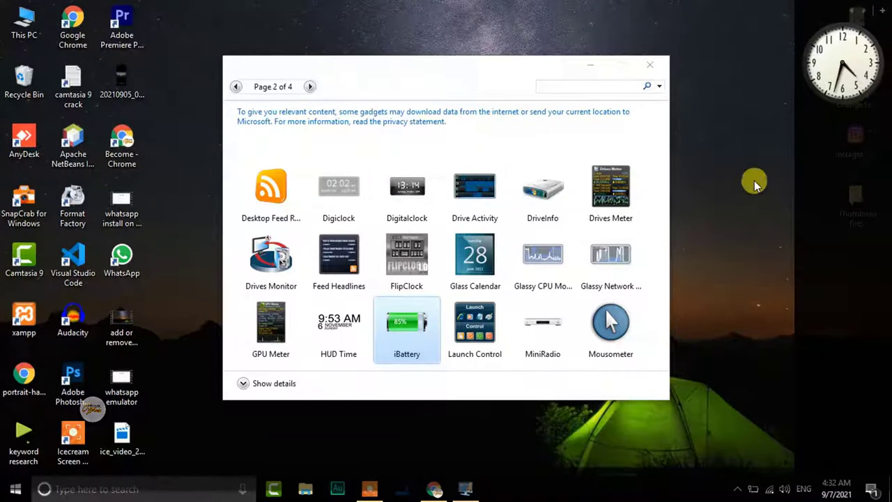
left_click(393, 334)
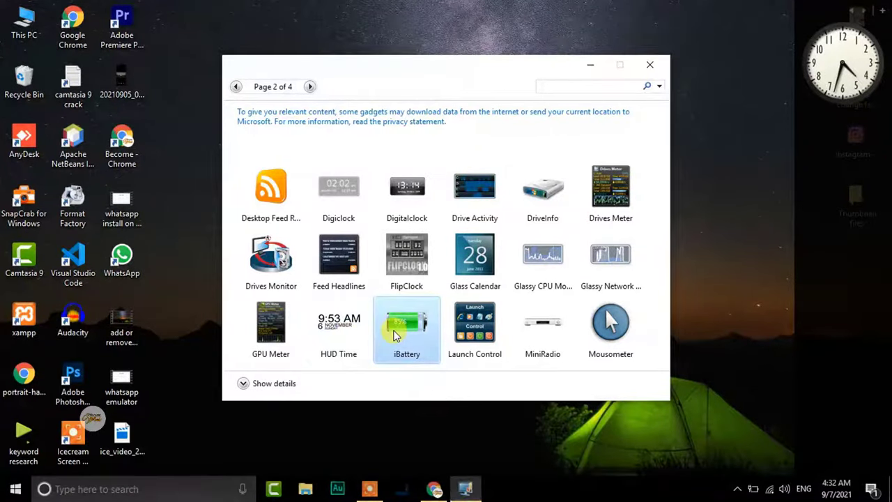
double_click(393, 335)
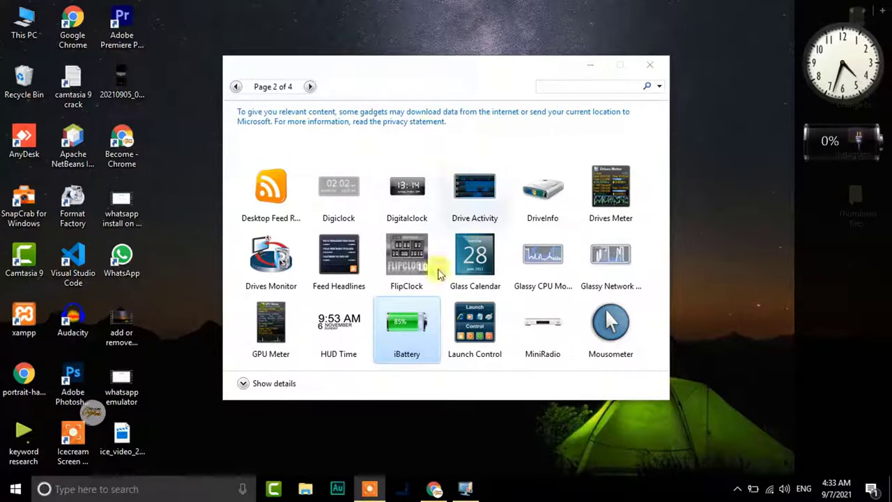
left_click(649, 63)
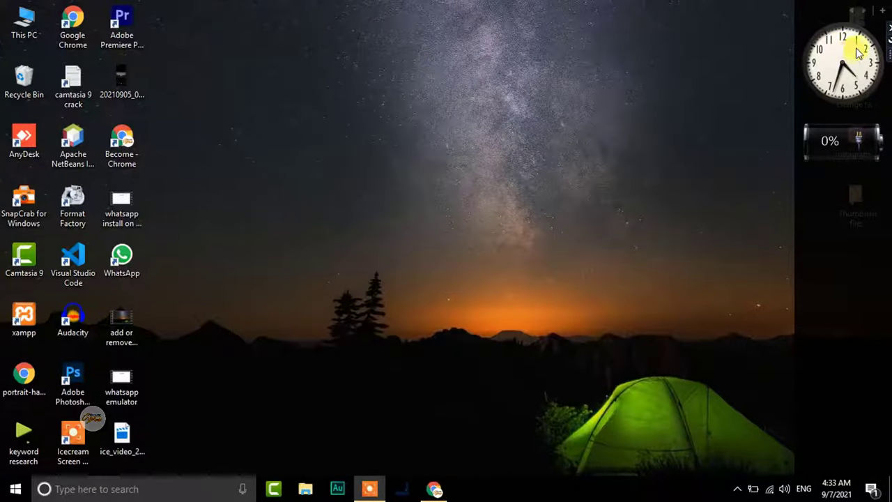
- Move the Clock gadget out of the sidebar onto the open desktop, and change its face to the red design, 6 of 9
left_click_drag(858, 53, 681, 36)
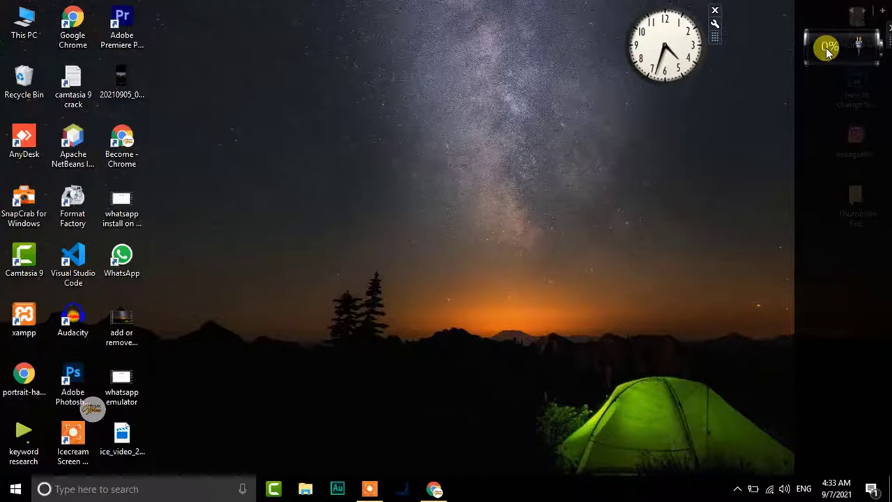
left_click(714, 26)
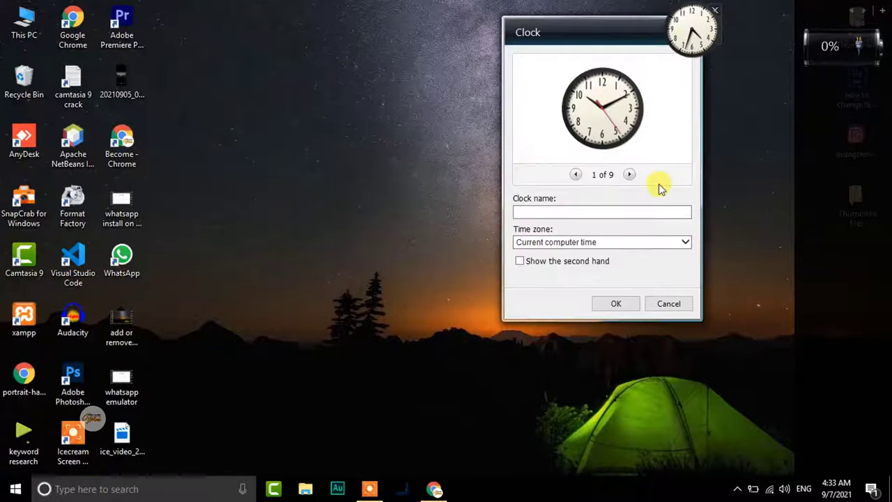
left_click(630, 175)
left_click(629, 175)
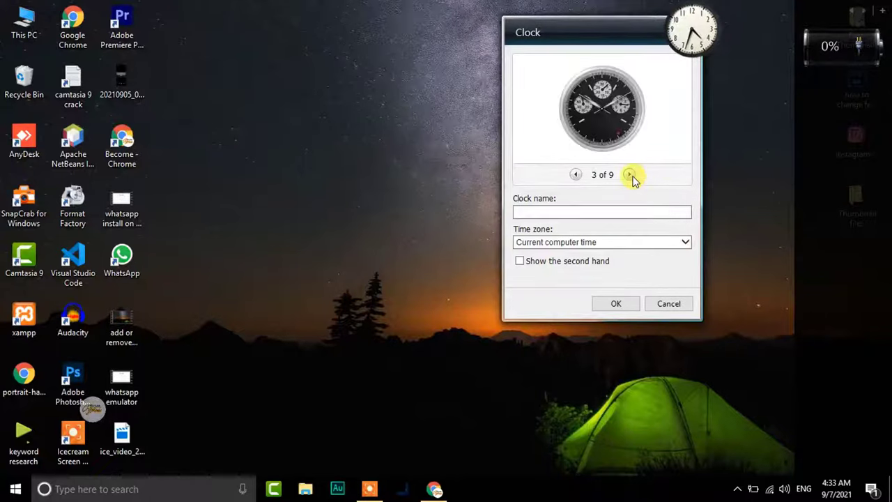
left_click(629, 175)
left_click(630, 175)
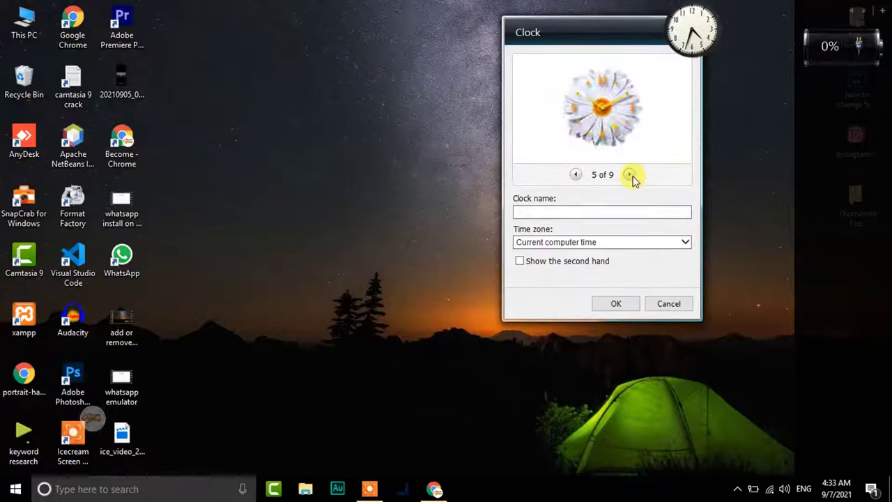
left_click(630, 175)
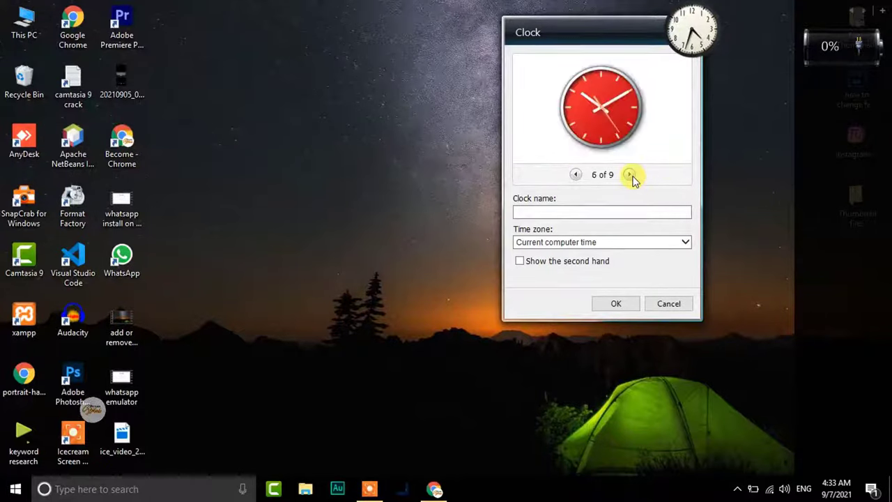
left_click(616, 304)
left_click_drag(665, 33, 710, 32)
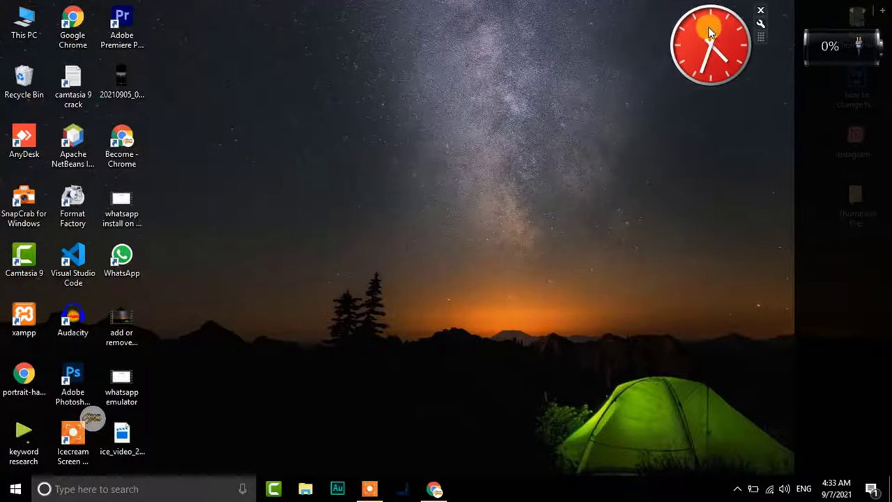
- Move the iBattery gadget out of the sidebar to below the red clock, and remove it from the desktop
left_click_drag(808, 44, 692, 114)
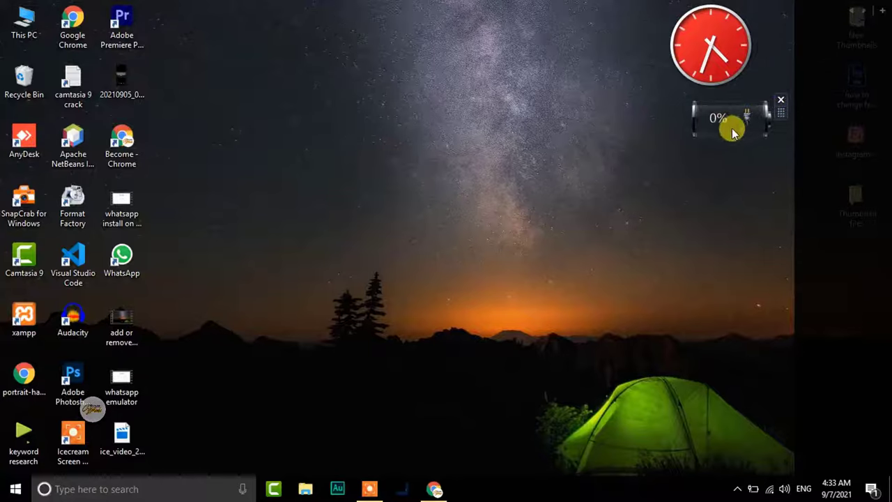
left_click(782, 101)
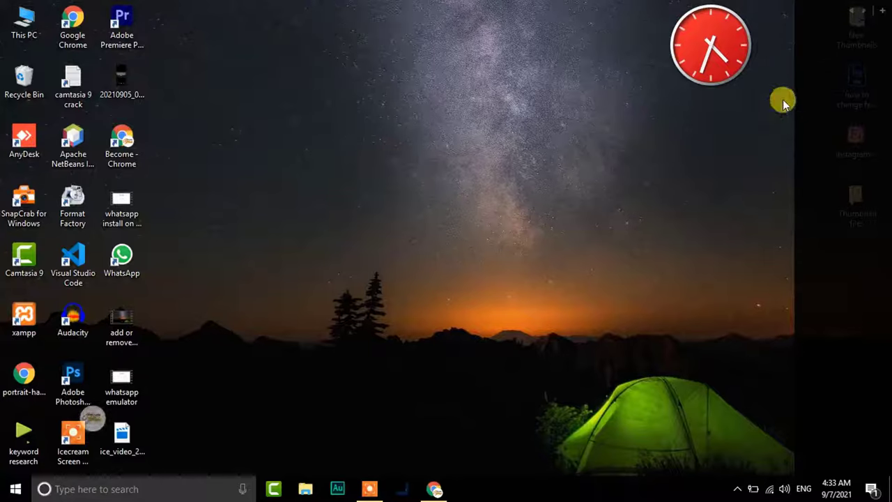
- Add the Date Time gadget from the desktop gadget gallery, and place it on the open desktop above the gallery window
right_click(270, 31)
left_click(306, 186)
double_click(542, 296)
left_click_drag(825, 31, 414, 49)
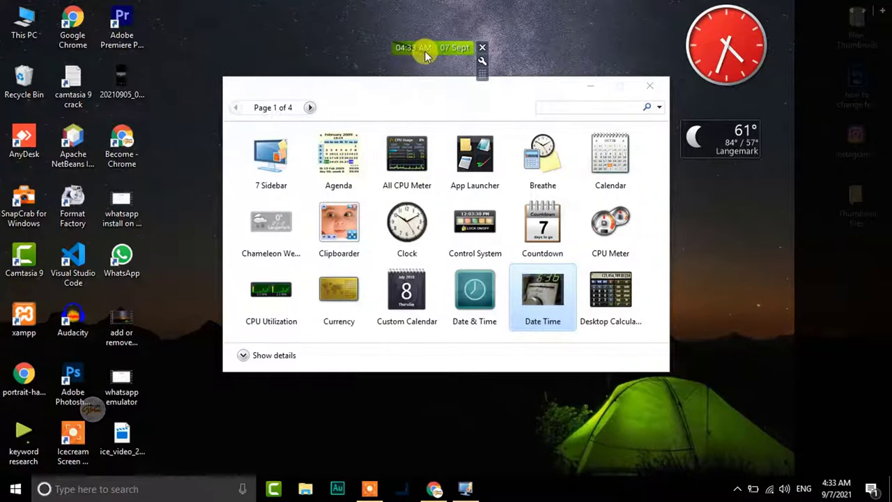
- Set the Date Time gadget's background colour to Frame Purple, and move the gadget closer to the red clock
left_click(482, 62)
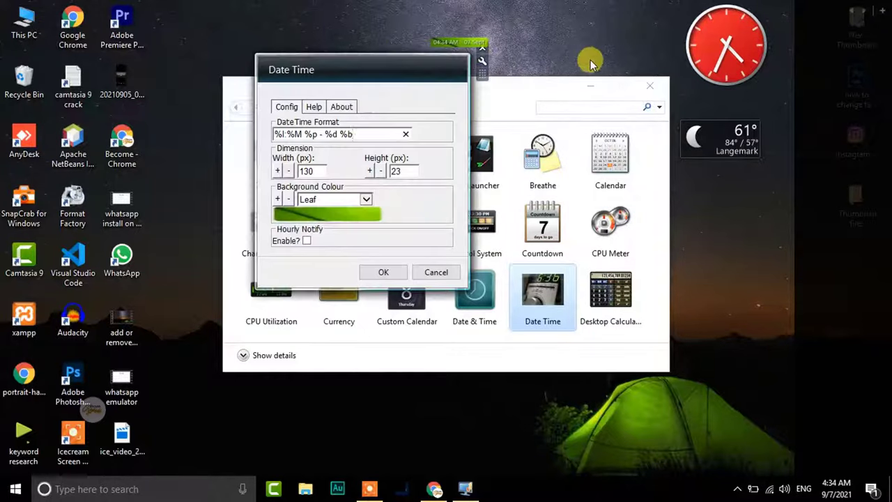
left_click(365, 199)
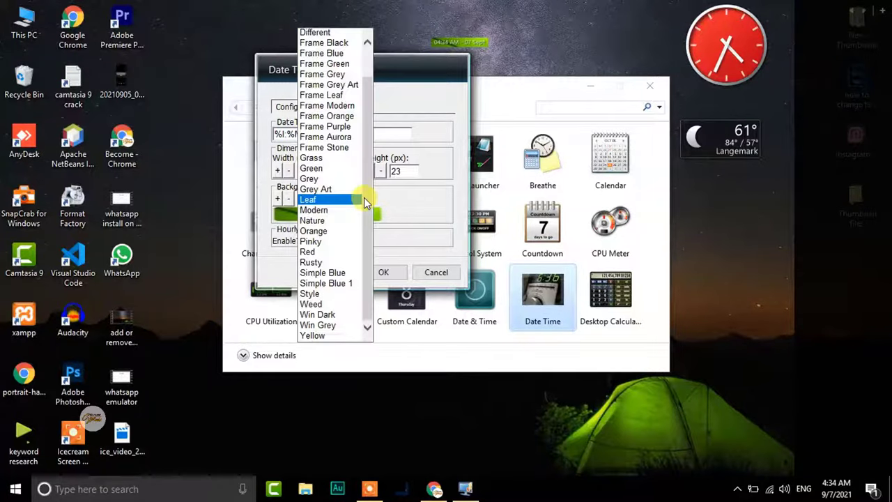
left_click(338, 127)
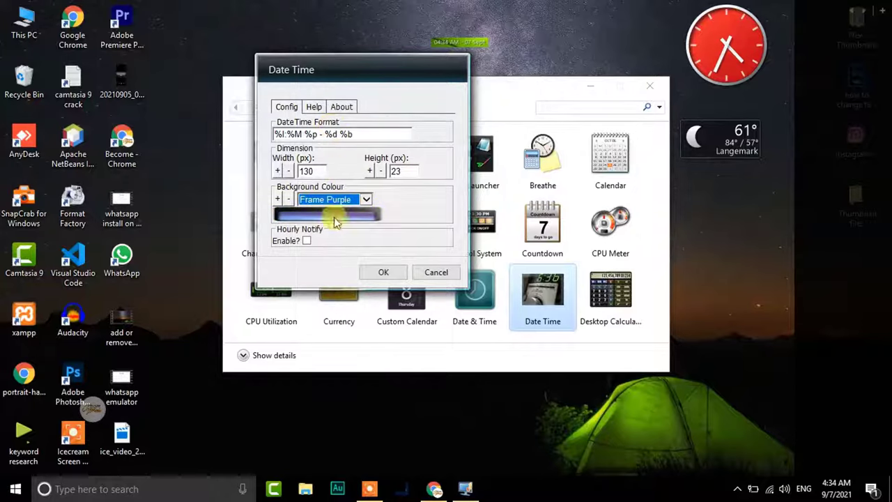
left_click(384, 273)
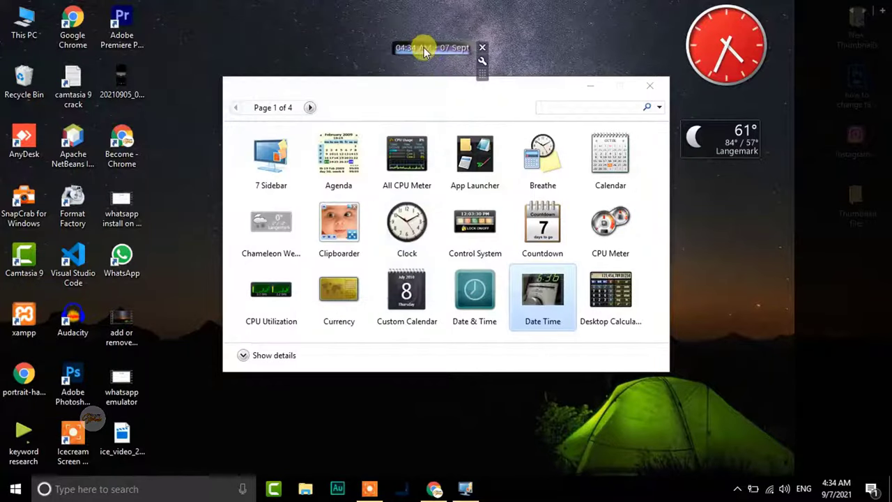
left_click_drag(424, 48, 572, 40)
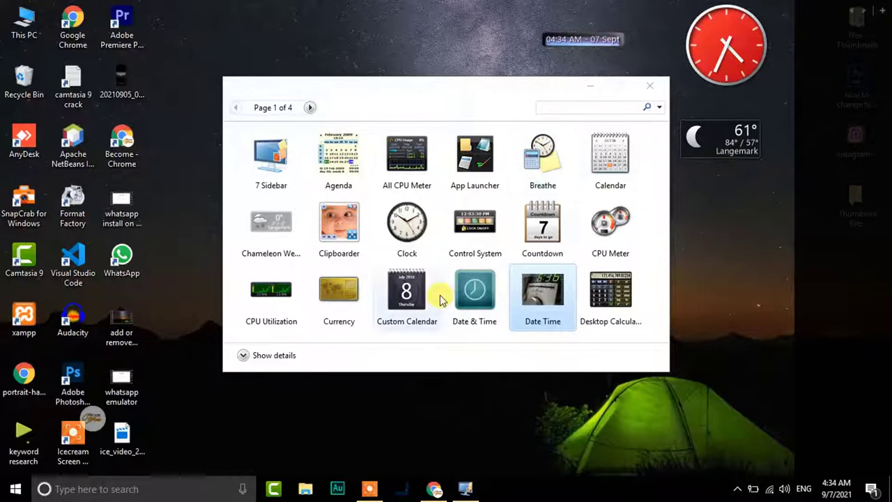
- Place the Digiclock, Digitalclock and HUD Time gadgets from page 2 of the gallery on the desktop, and close the gallery
scroll(530, 313, "down", 1)
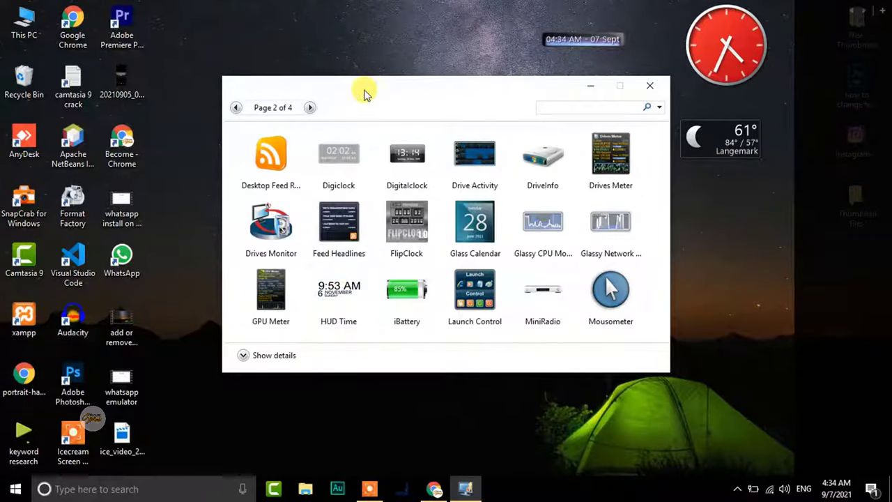
left_click_drag(365, 90, 358, 186)
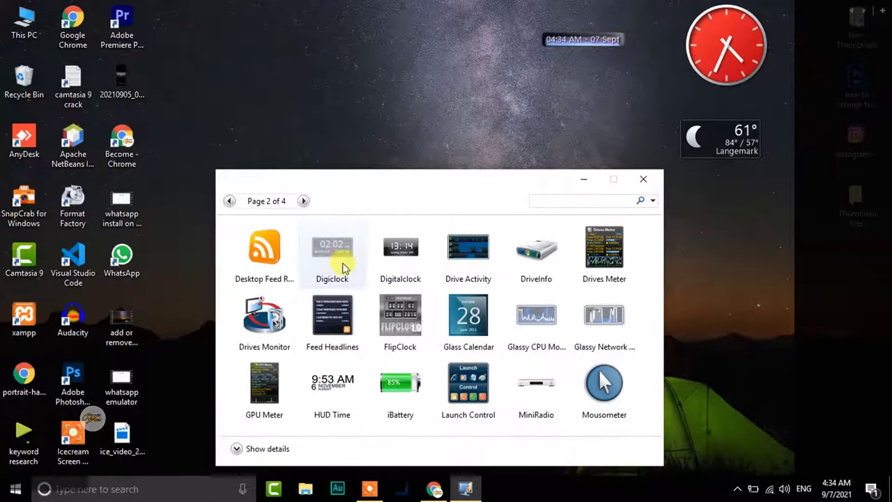
left_click_drag(342, 265, 368, 83)
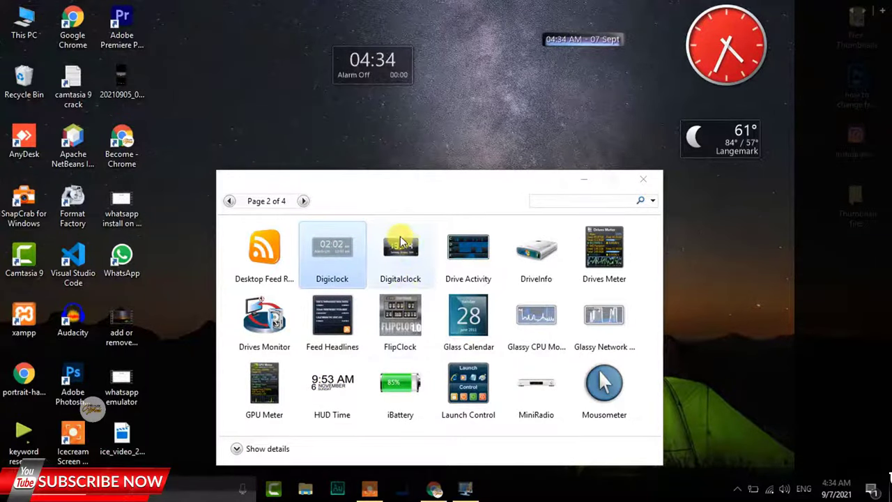
left_click_drag(400, 258, 456, 98)
left_click_drag(332, 385, 293, 105)
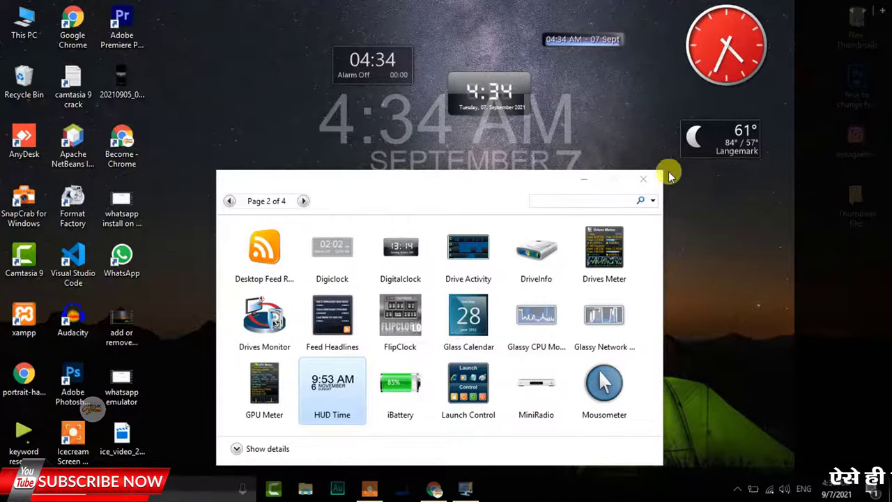
left_click(643, 179)
- Move the HUD Time gadget below the other clocks, and set its color to violet and its opacity to 100%
left_click_drag(444, 208, 422, 230)
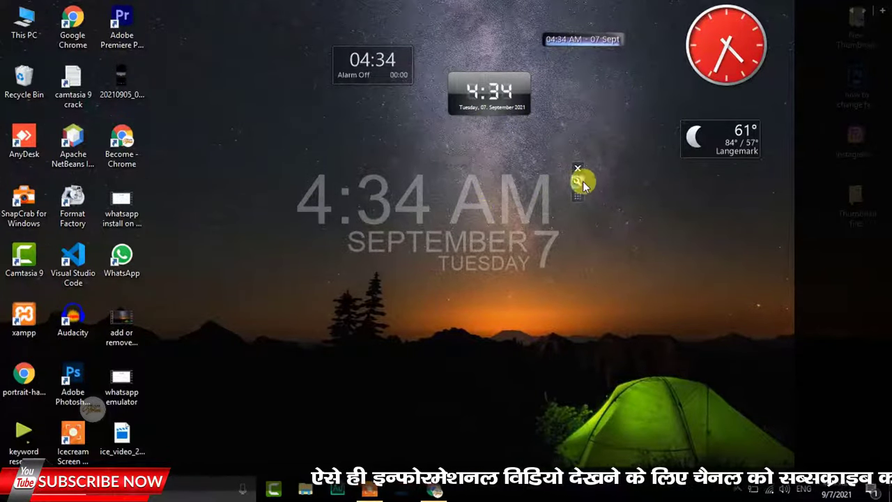
left_click(577, 183)
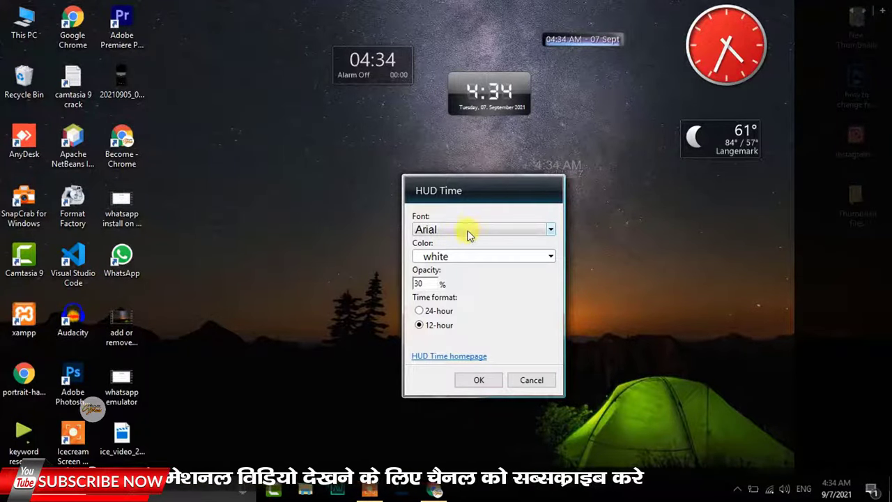
left_click(477, 257)
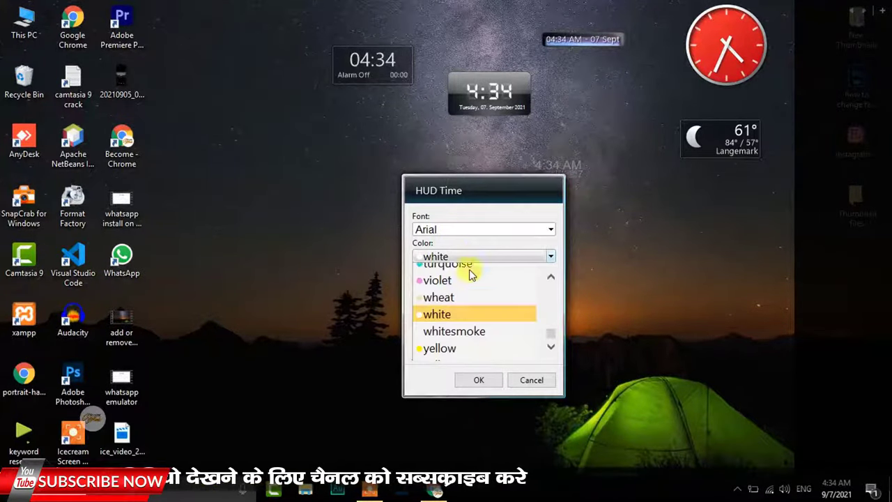
left_click(443, 280)
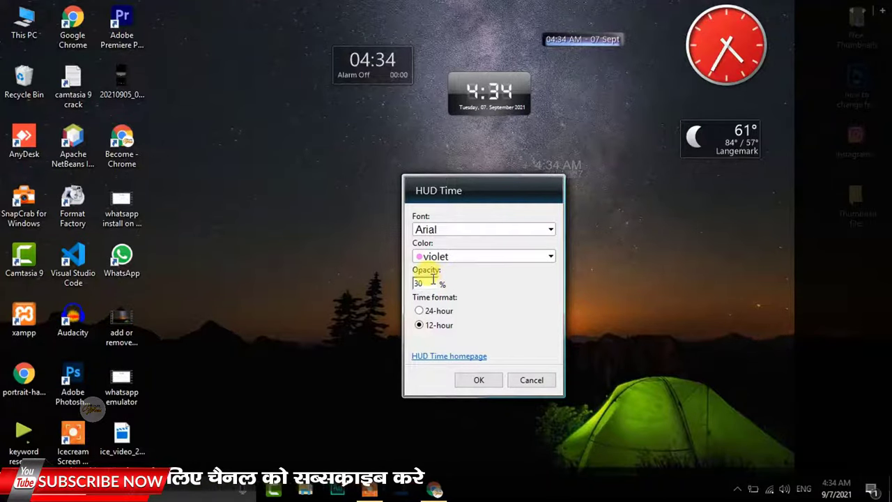
double_click(426, 284)
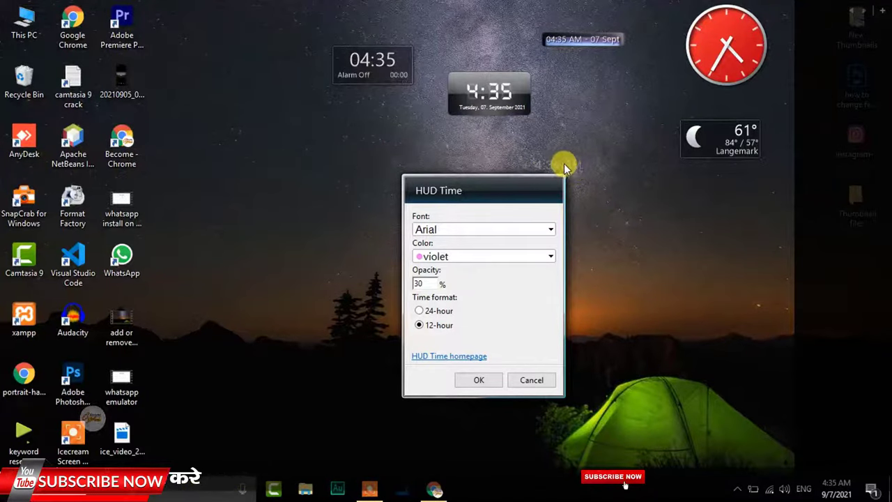
double_click(422, 283)
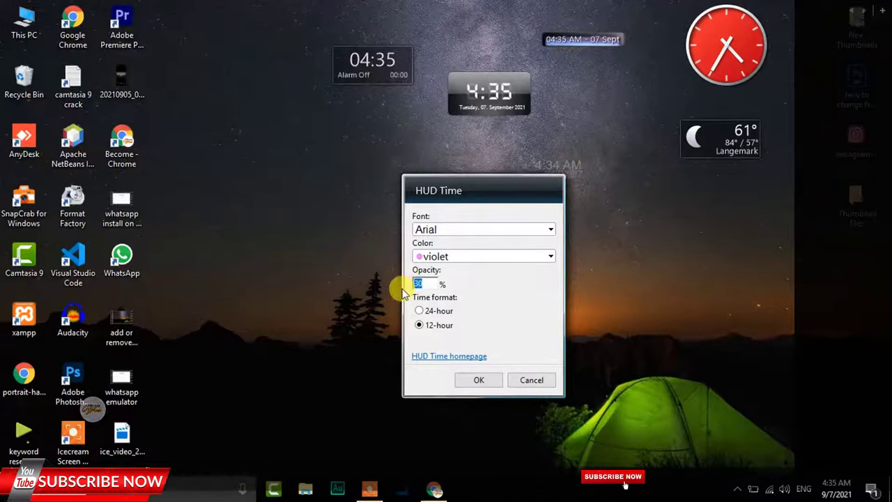
left_click(493, 376)
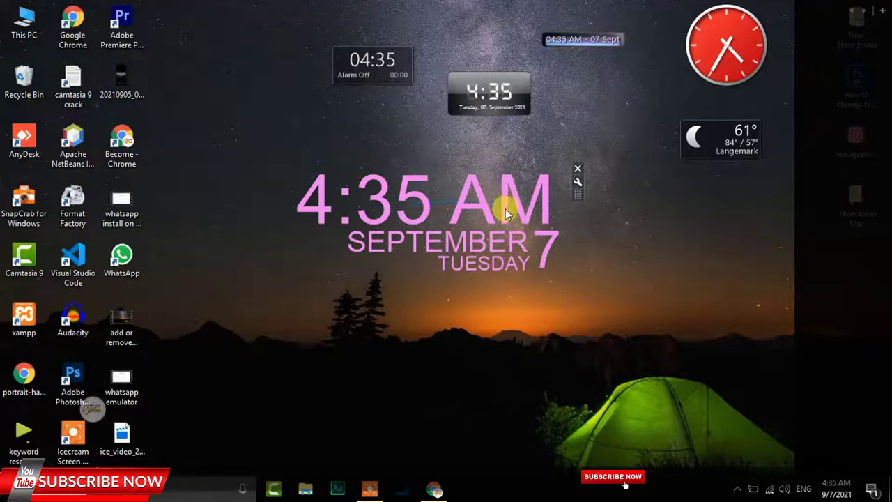
- Change the HUD Time gadget's color to aliceblue, and move the gadget to just above the green tent
left_click(577, 181)
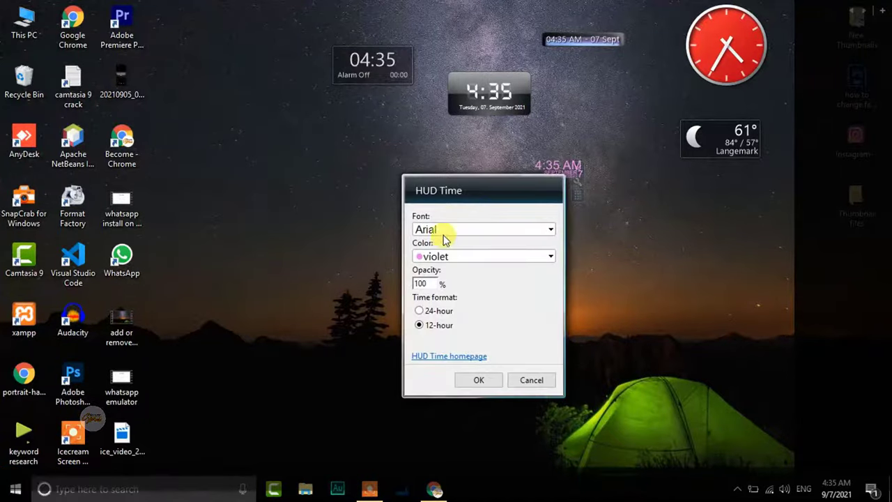
left_click(441, 256)
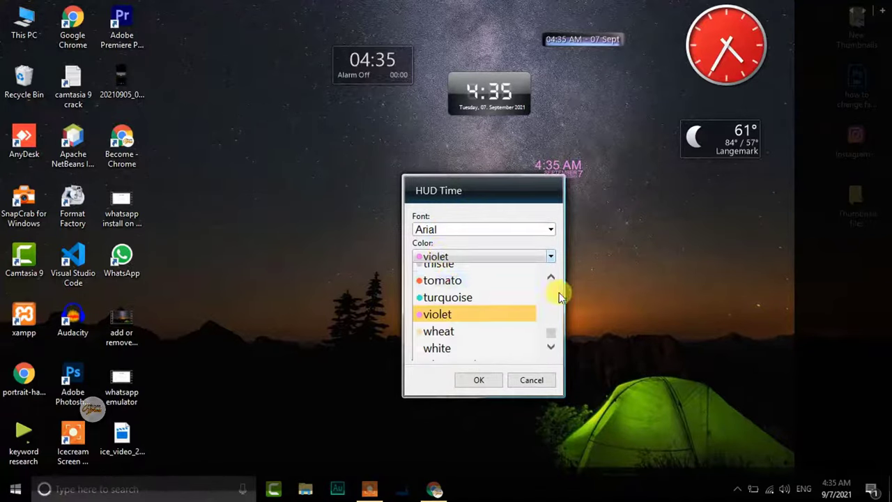
left_click_drag(556, 338, 432, 272)
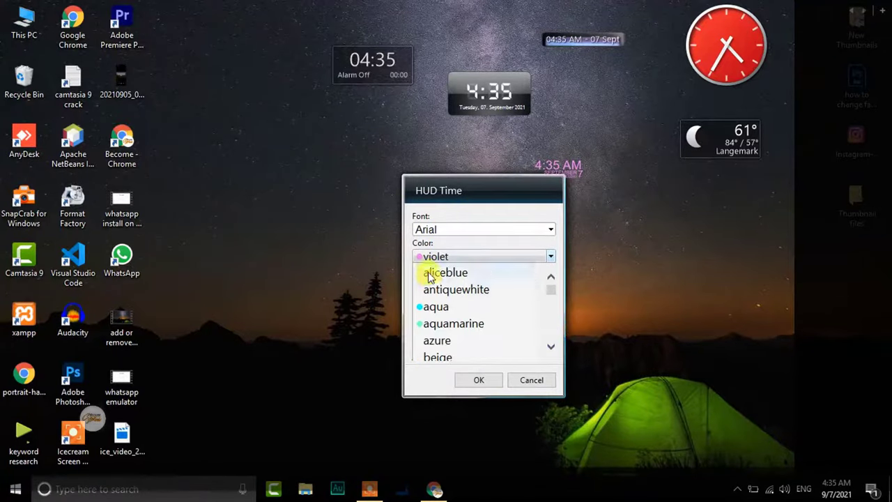
left_click(425, 272)
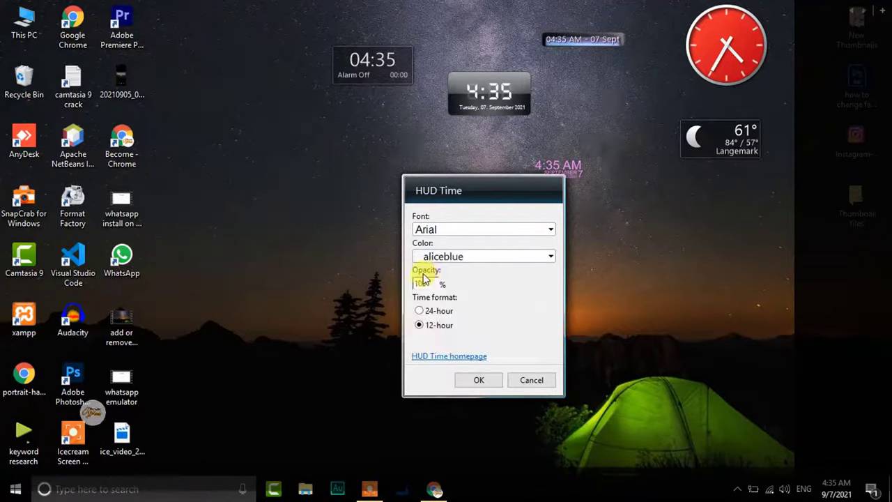
left_click(478, 380)
left_click_drag(418, 188, 557, 225)
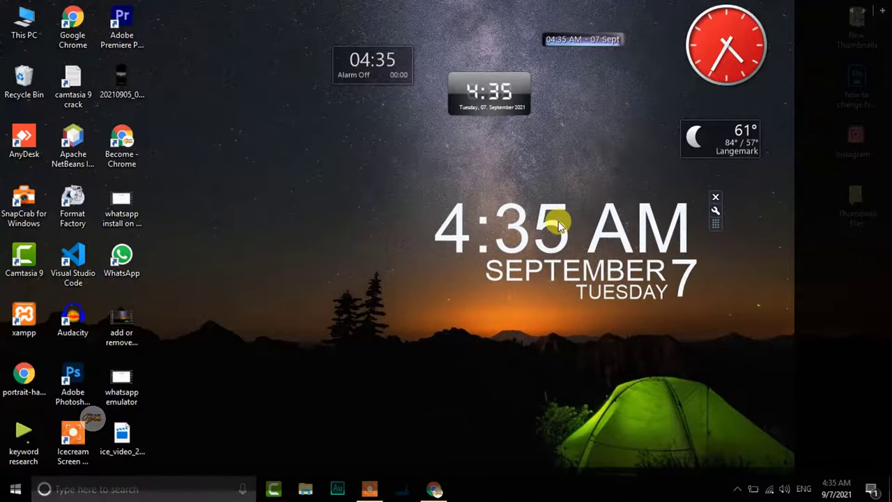